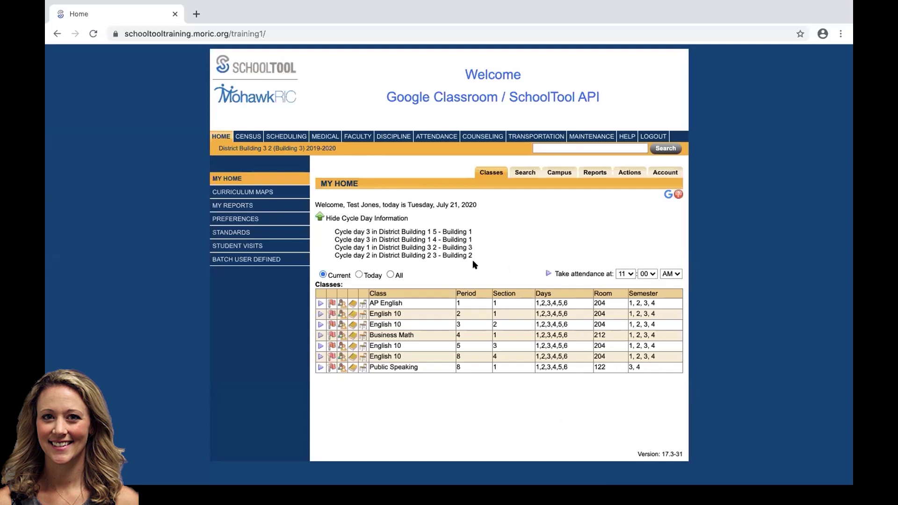
- Open the Business Math period 4 roster and launch its Google Classroom sync
click(341, 335)
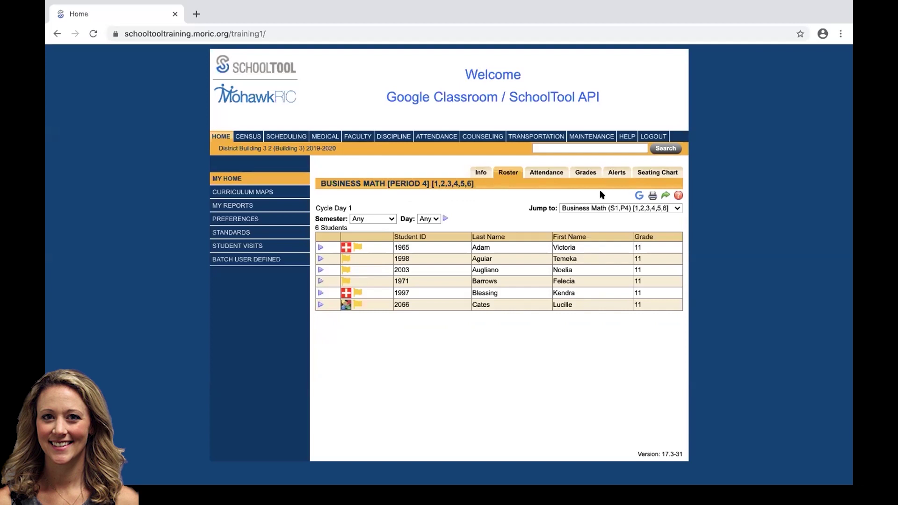
click(638, 196)
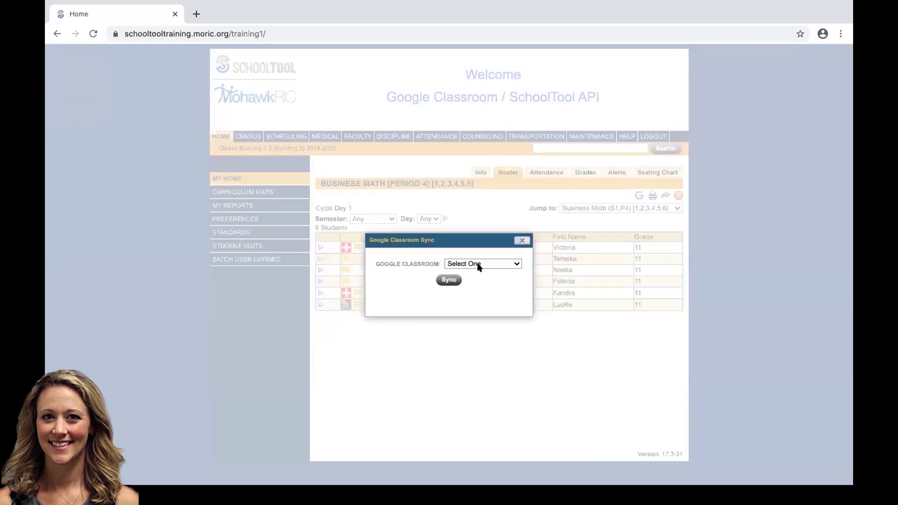
- Sync the Business Math roster to a newly created Google class and close the results
click(479, 265)
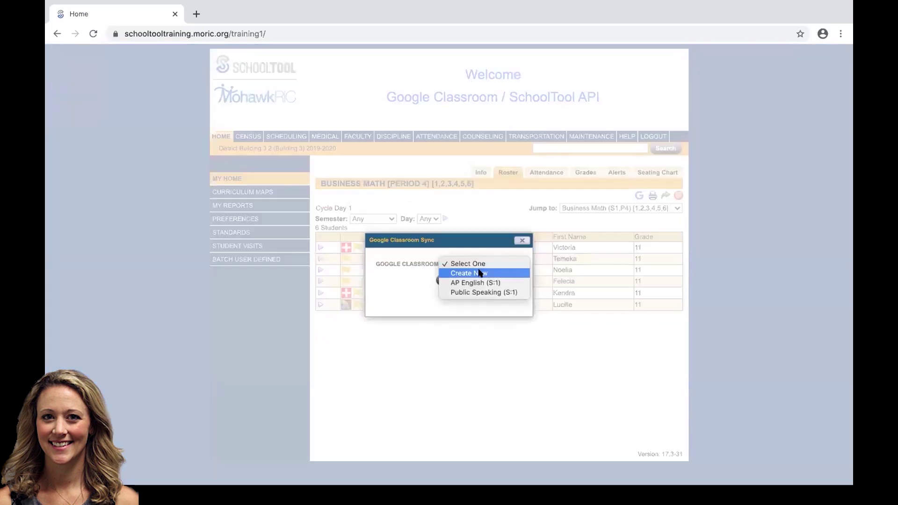
click(479, 273)
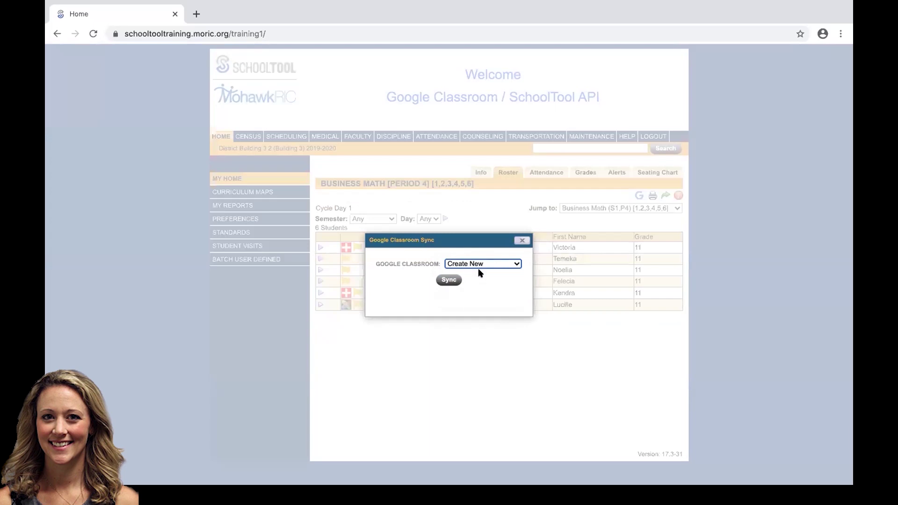
click(444, 281)
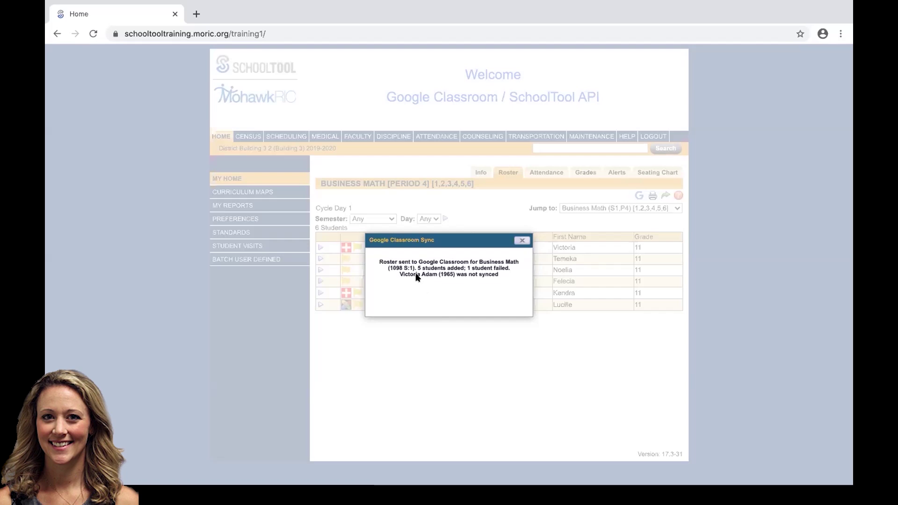
click(520, 241)
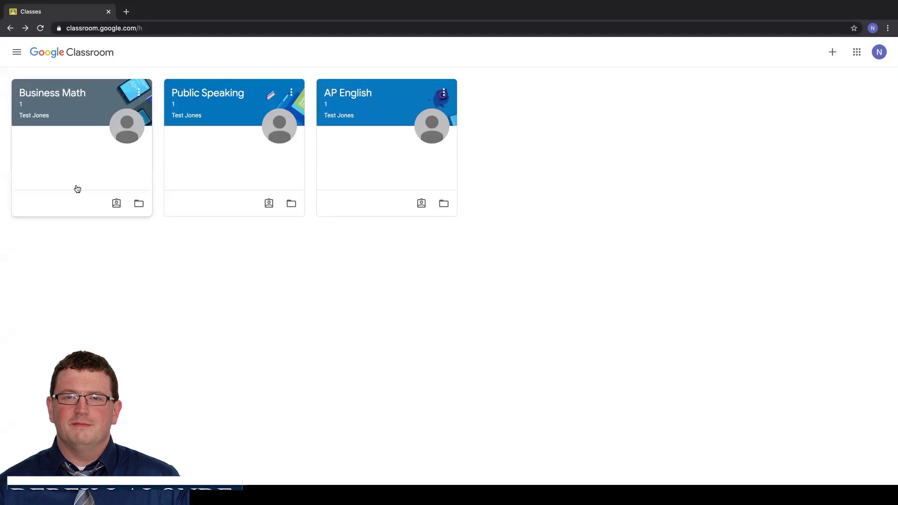
- Open the Business Math class in Google Classroom and review its enrolled people
click(56, 97)
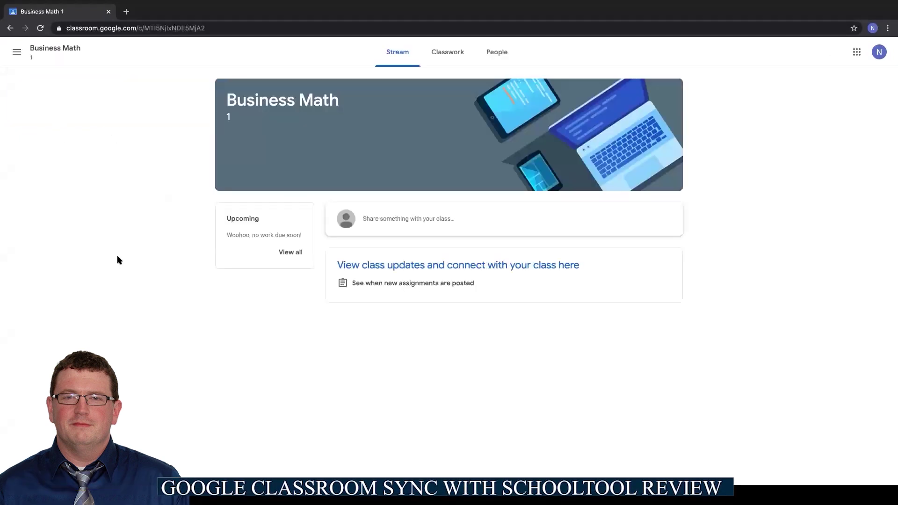
click(502, 53)
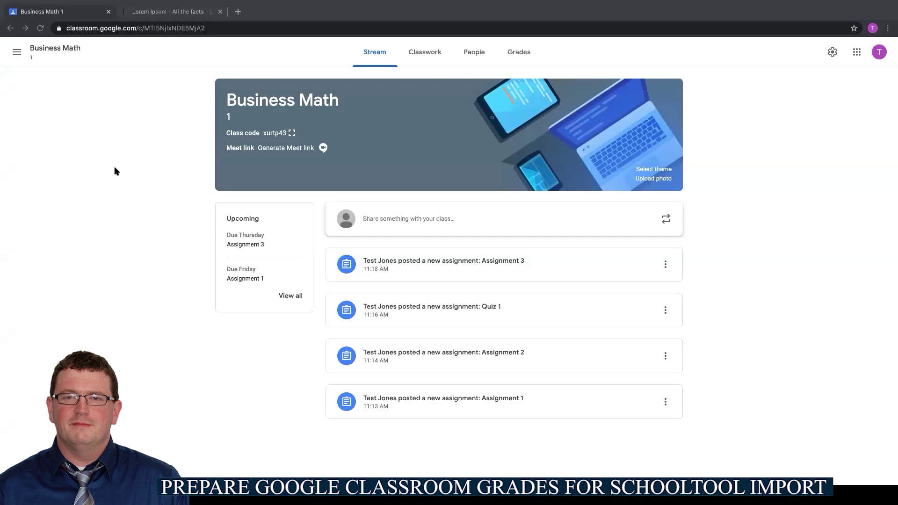
- Open the one turned-in Assignment 3 submission from Classwork in the grading tool
click(423, 54)
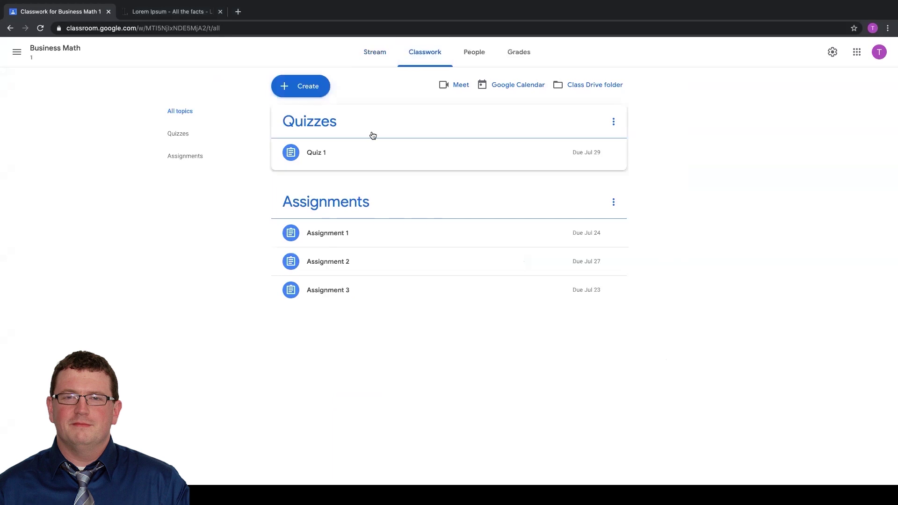
click(341, 291)
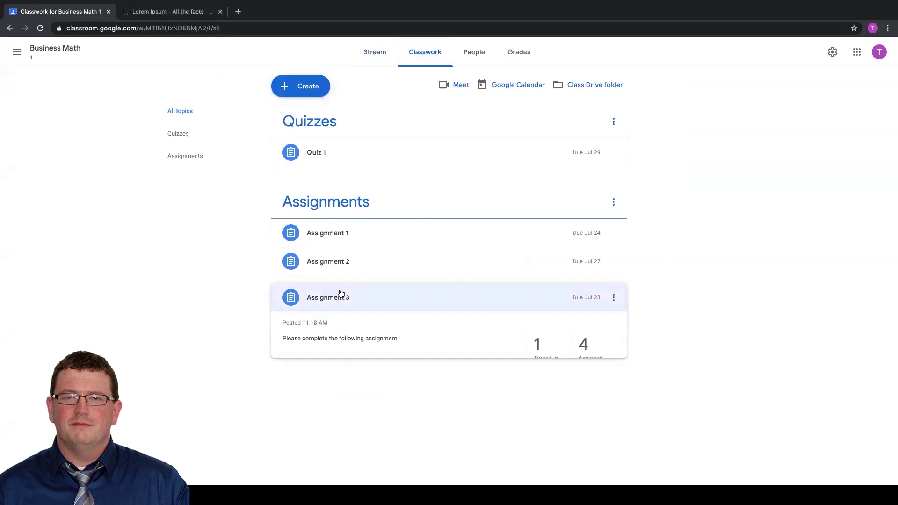
click(539, 350)
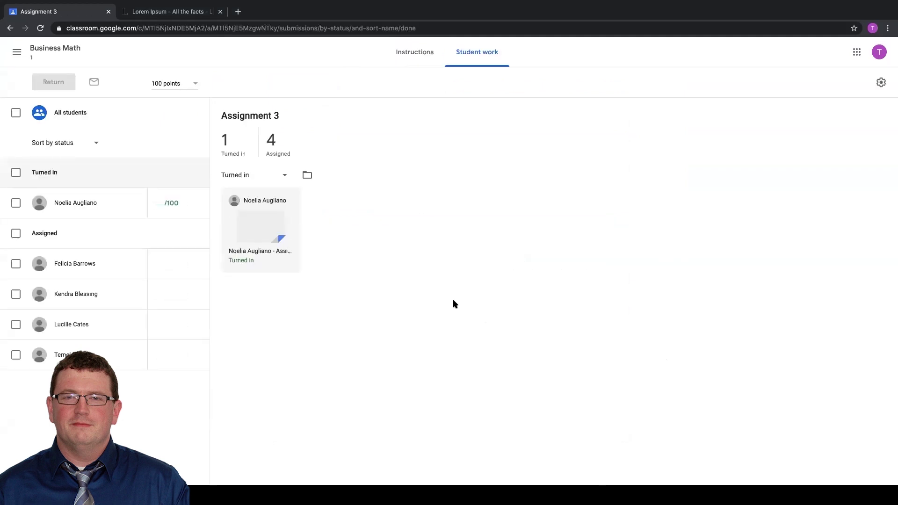
click(254, 234)
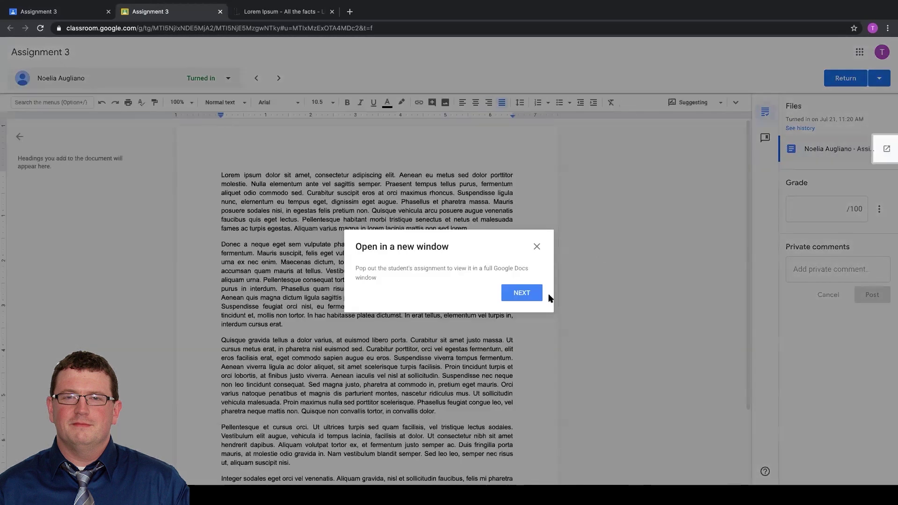
- Dismiss the grading tips, enter a grade of 85, and confirm returning Assignment 3
click(532, 301)
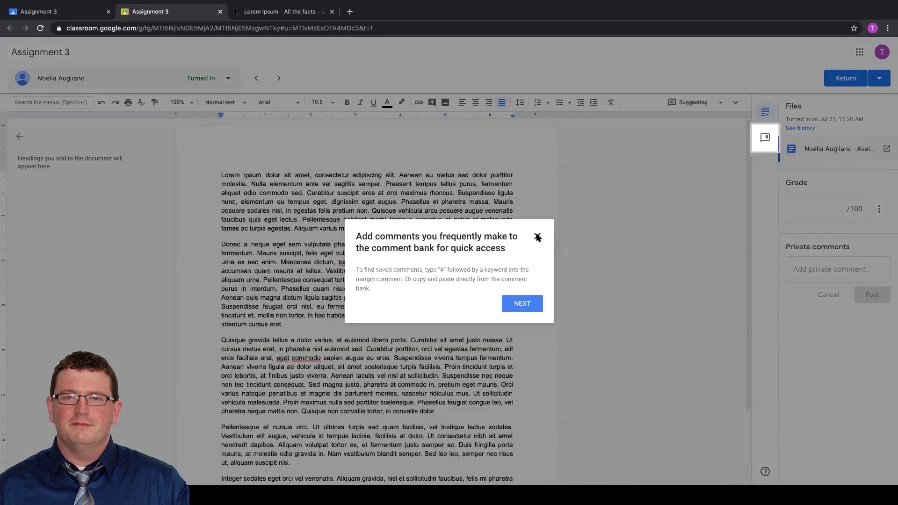
click(676, 267)
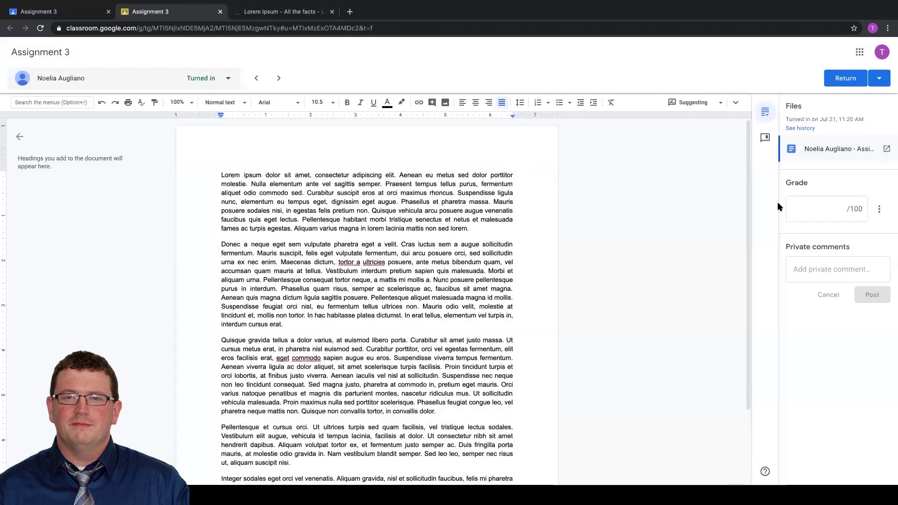
click(801, 200)
text(85)
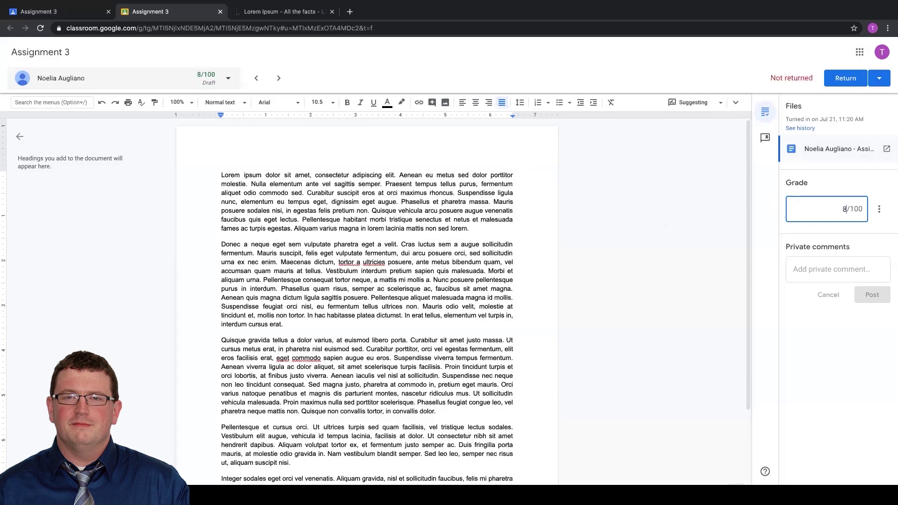
click(836, 78)
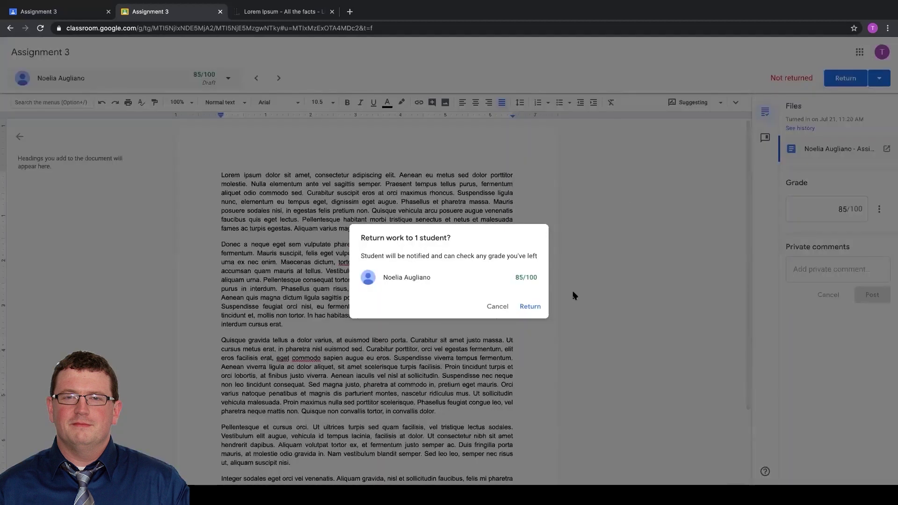
click(531, 309)
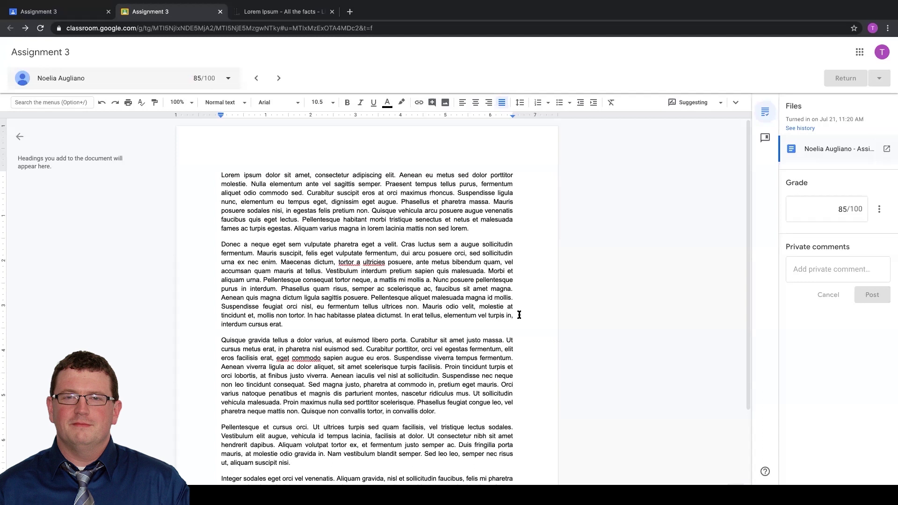
- Go back to Business Math's Classwork and open the Quiz 1 submissions list
click(93, 13)
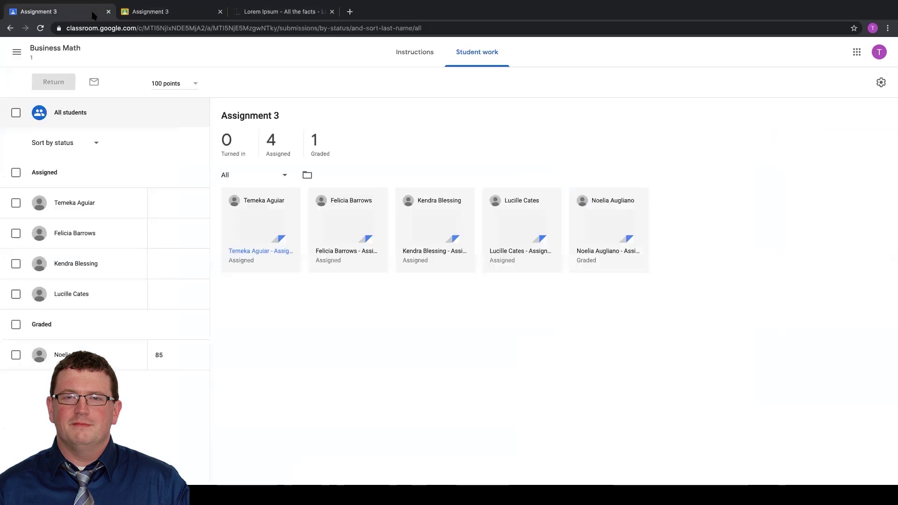
click(45, 54)
click(429, 53)
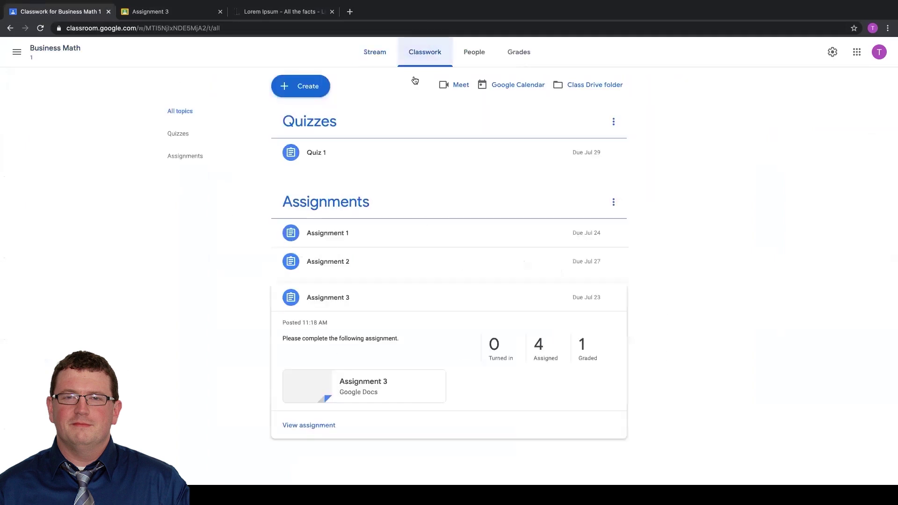
click(324, 157)
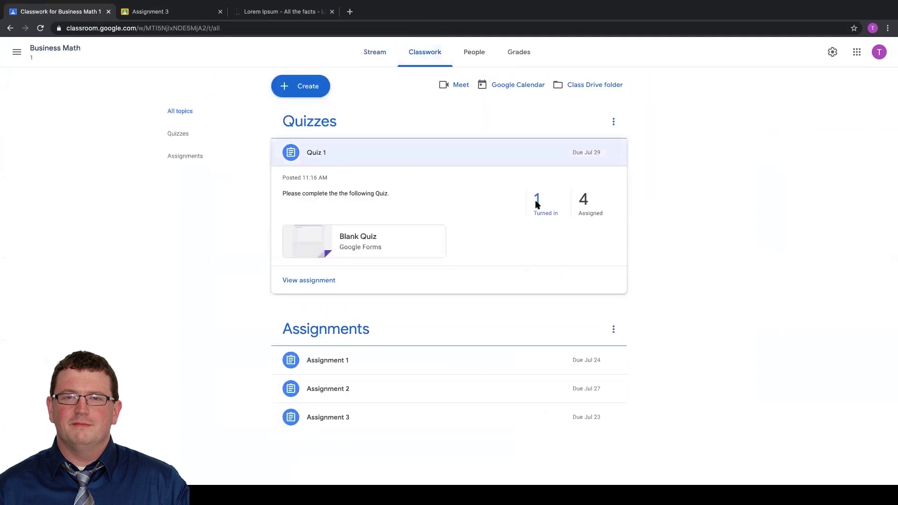
click(537, 204)
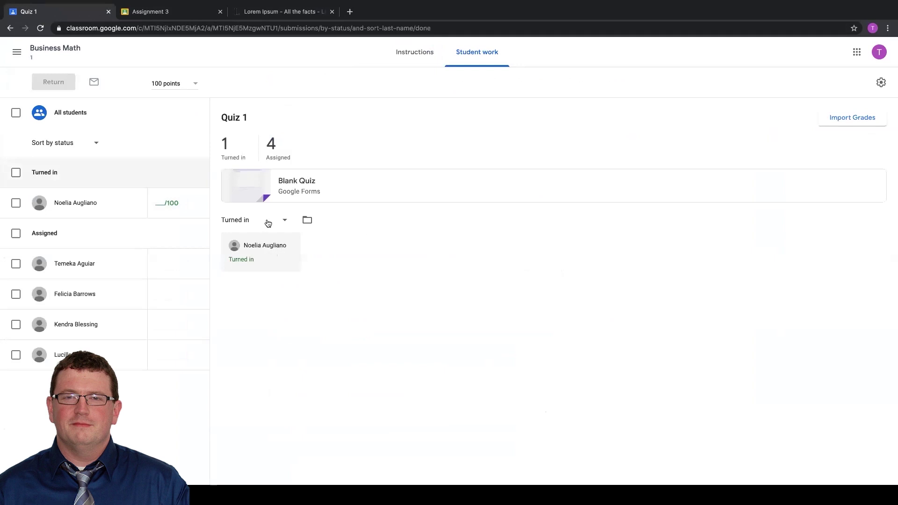
- Save a 100/100 grade on the turned-in Quiz 1 and return it to the student
click(159, 202)
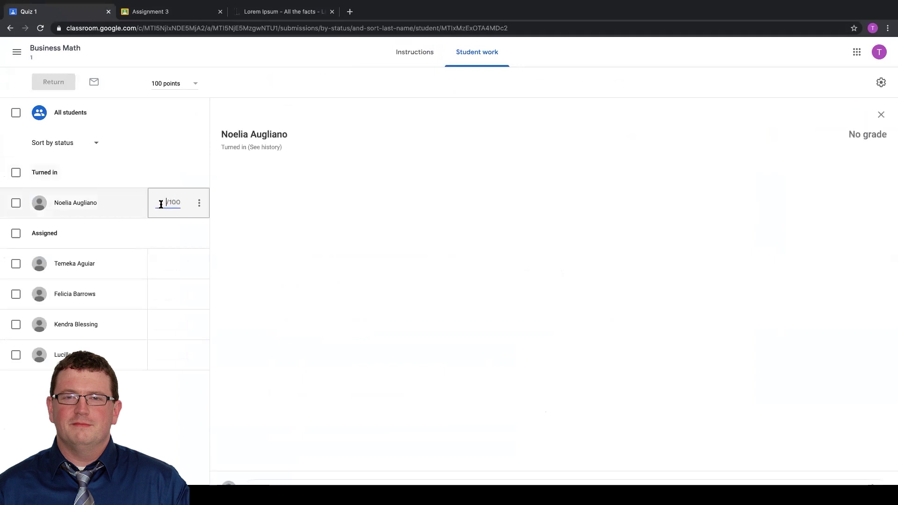
text(100)
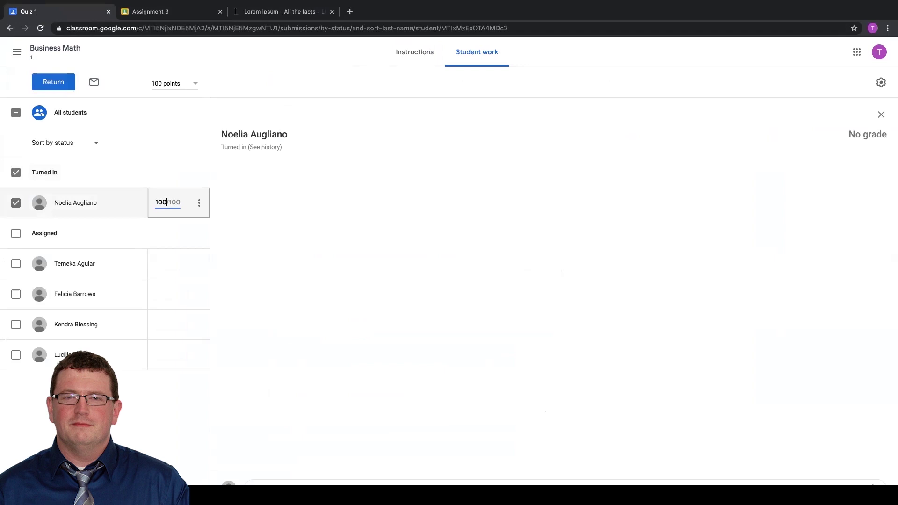
click(222, 220)
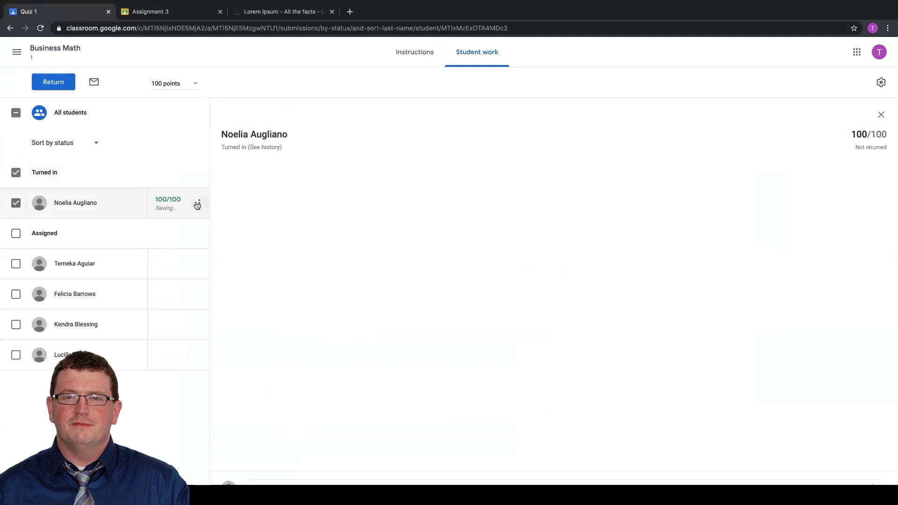
click(197, 205)
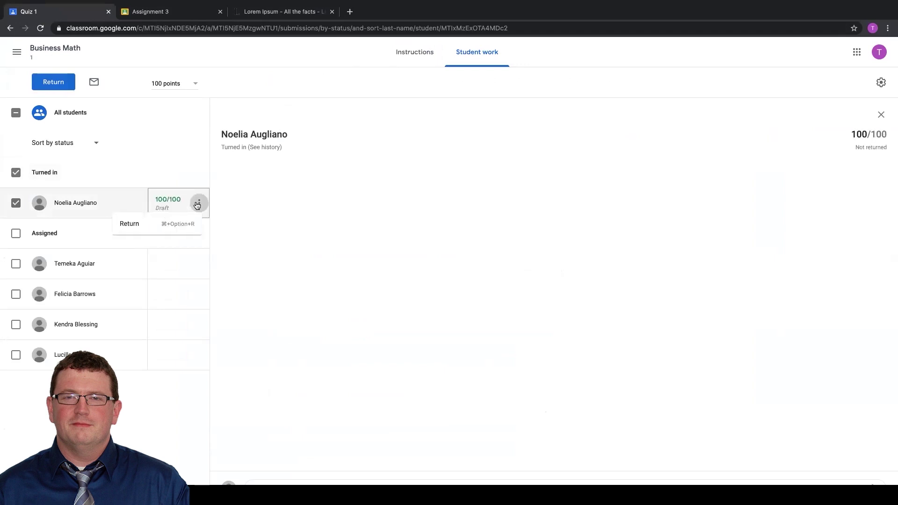
click(140, 226)
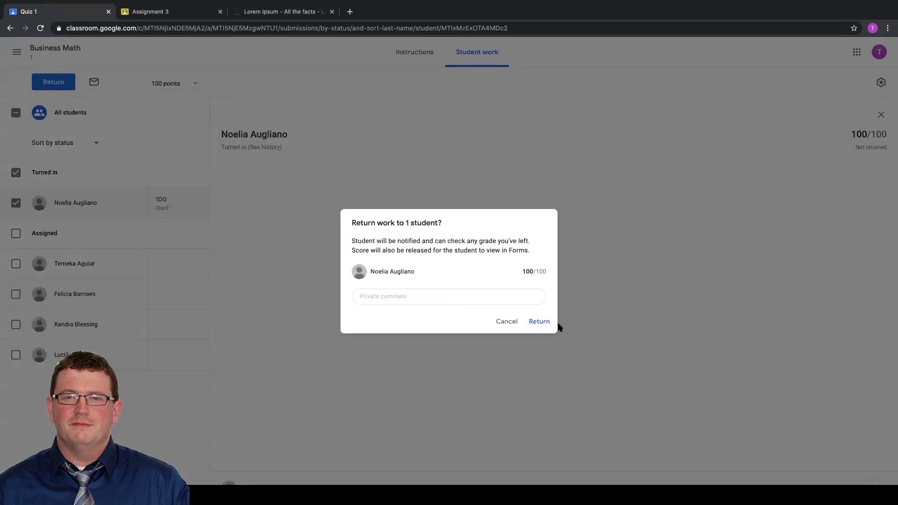
click(539, 322)
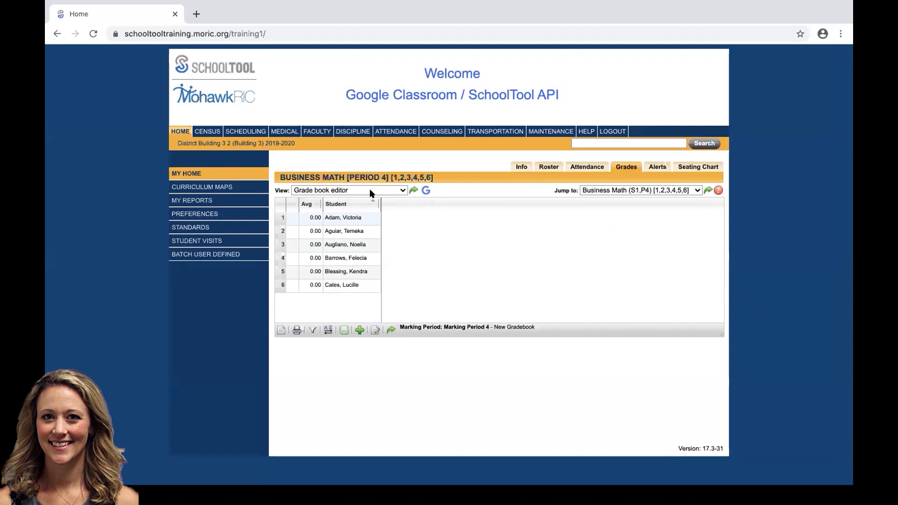
- Open the Google Classroom Assignment Import window for Business Math
click(425, 190)
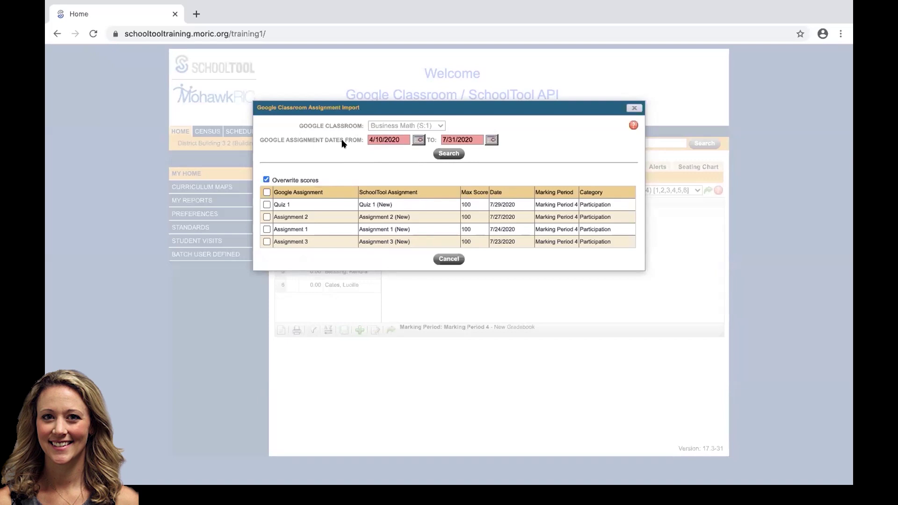
- Rerun the search for 4/10/2020–7/31/2020 assignments and uncheck Overwrite scores
click(456, 154)
click(267, 179)
- Check Quiz 1 and Assignment 3 for import and date Quiz 1 7/21/2020
click(266, 204)
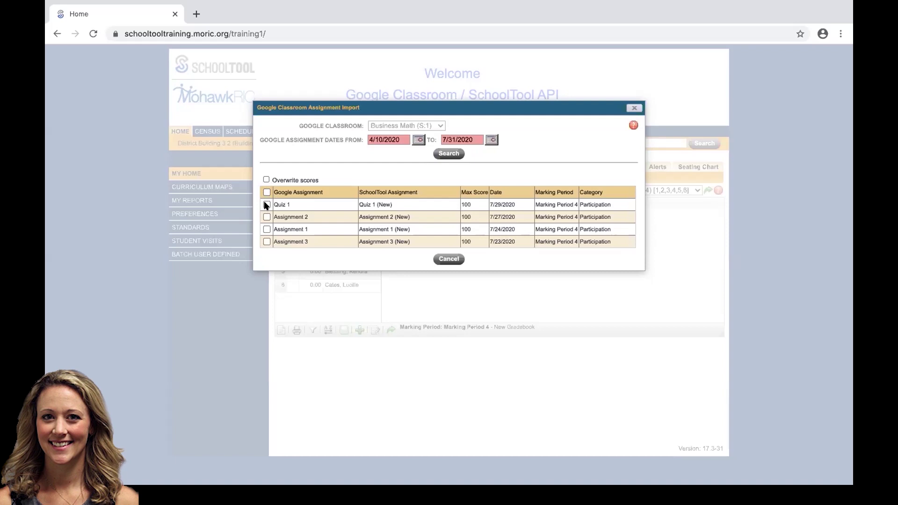
click(266, 242)
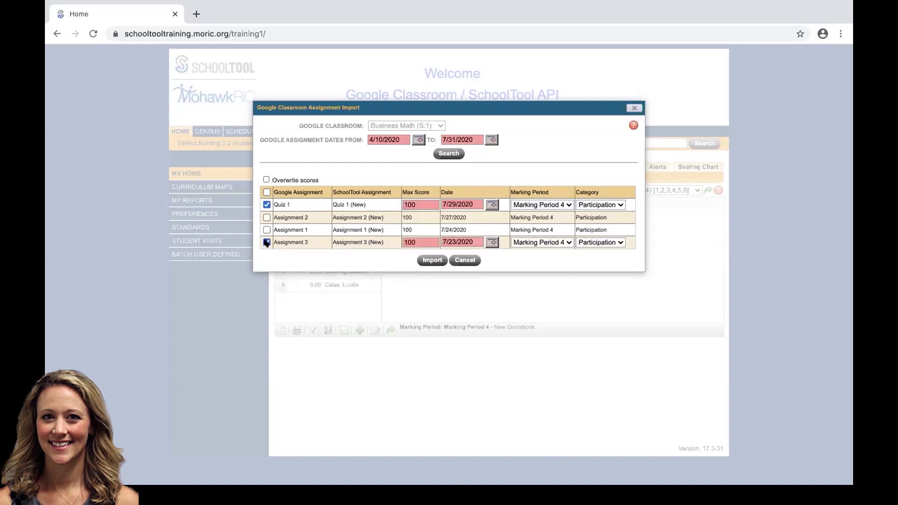
click(491, 205)
click(478, 256)
- Keep Quiz 1 in Marking Period 4, categorize it Test and Assignment 3 Homework
click(530, 206)
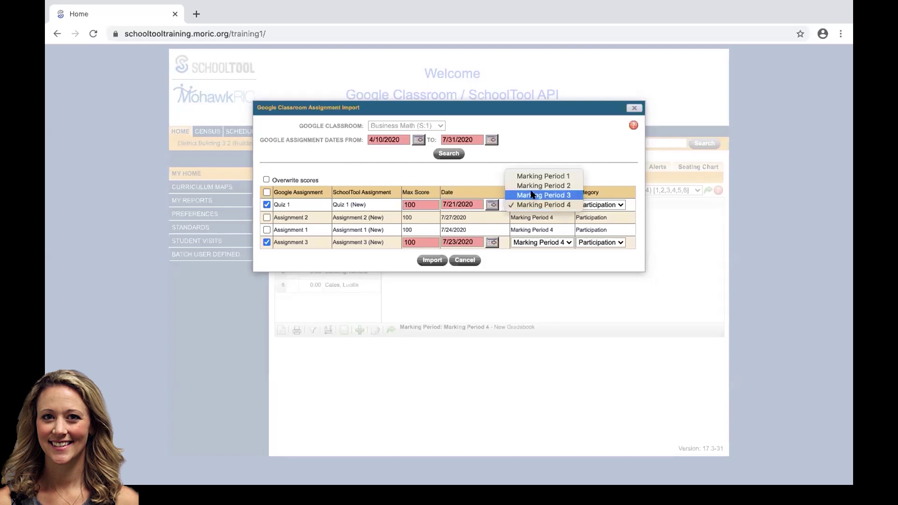
click(530, 205)
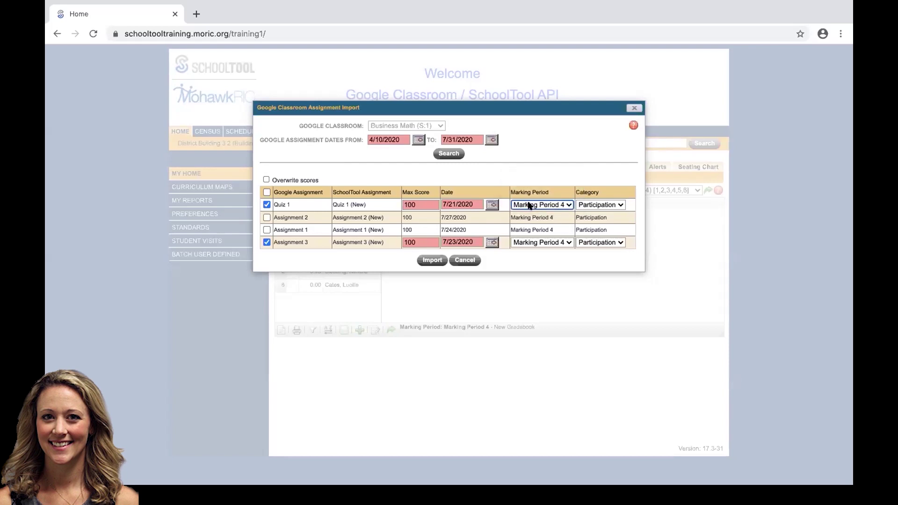
click(603, 205)
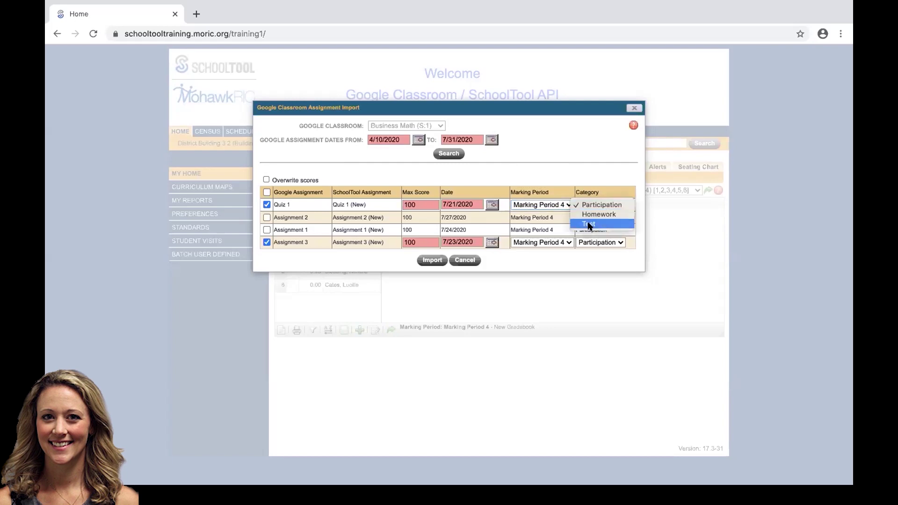
click(588, 224)
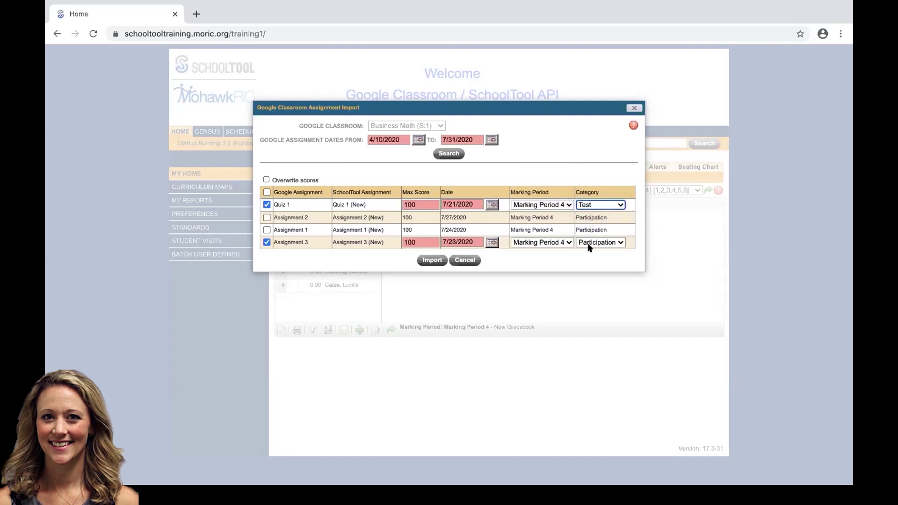
click(587, 242)
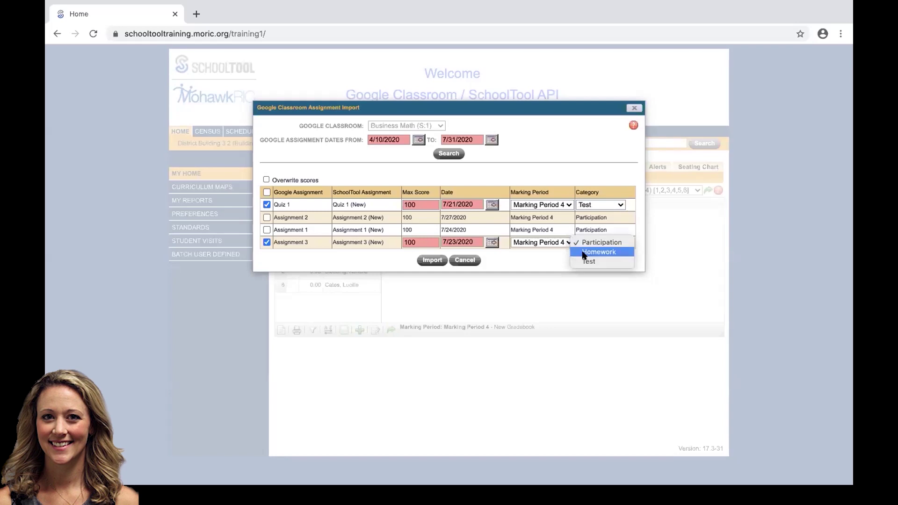
click(584, 252)
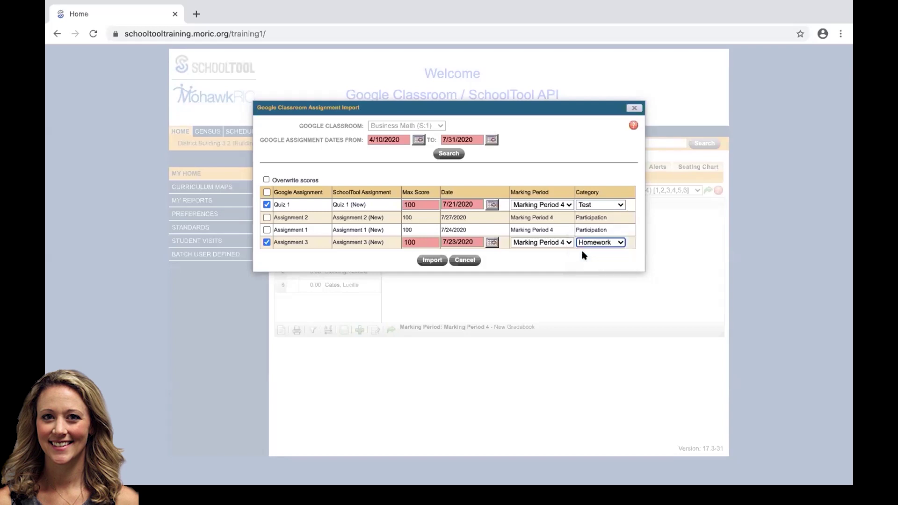
- Import the Quiz 1 and Assignment 3 scores into the gradebook, updating one student score each
click(427, 260)
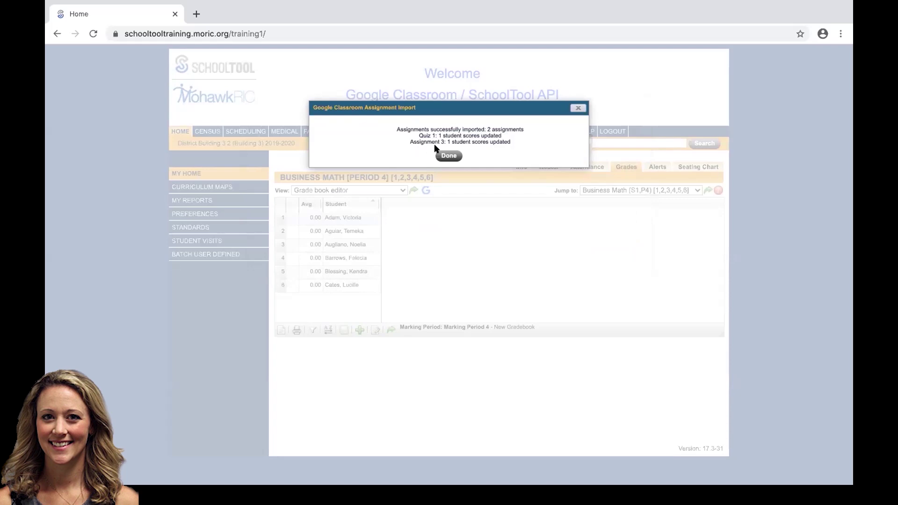
- Close the import summary showing 2 assignments imported to return to the grade book
click(447, 155)
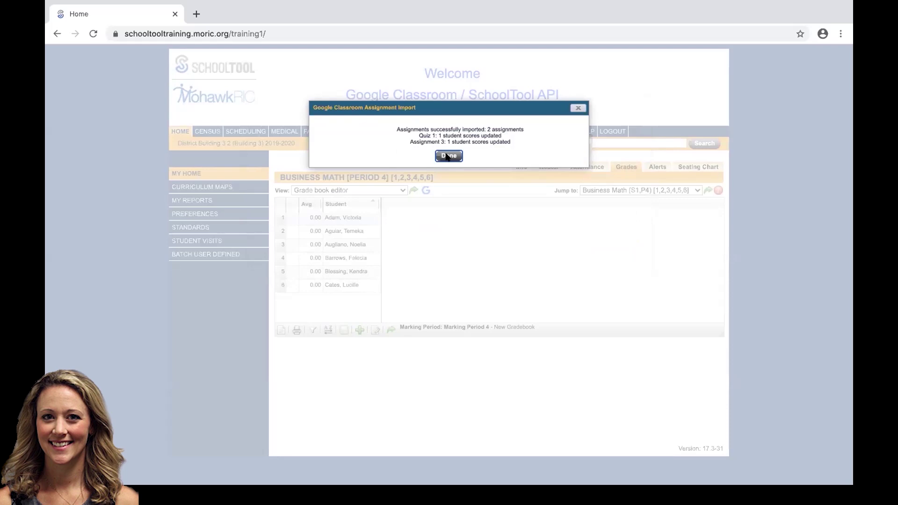